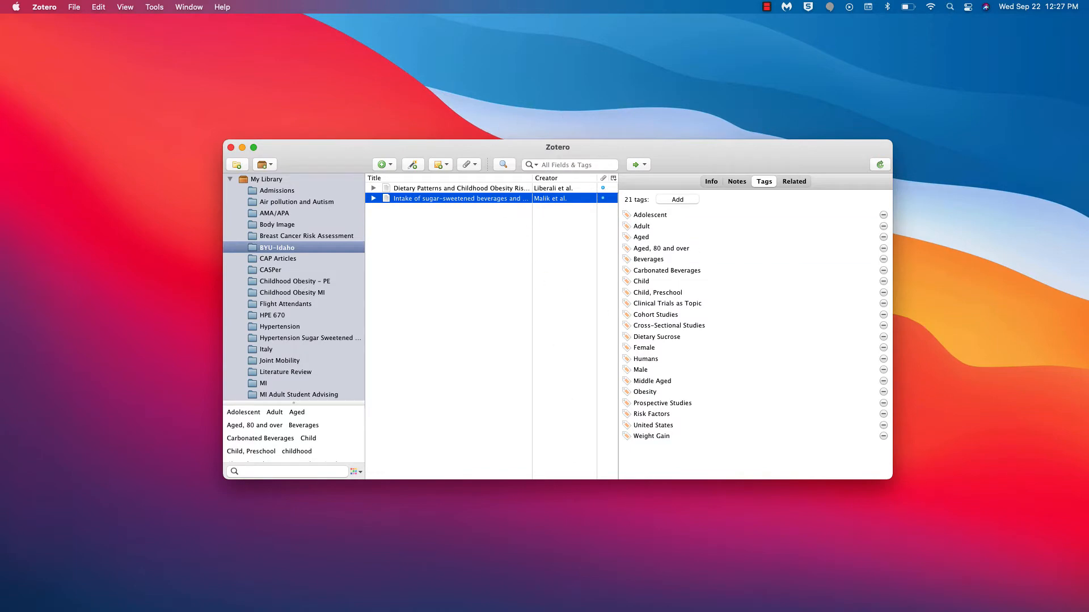
- Switch to Word and start a Zotero citation after "2300 mg per day" in APA 7th edition style, with citations stored as fields
left_click(565, 600)
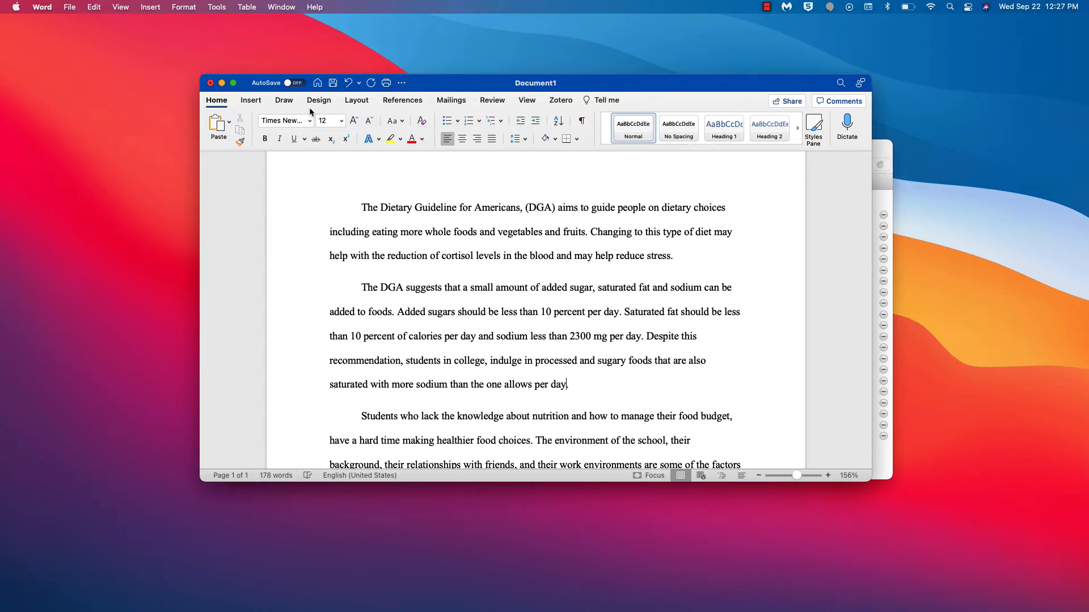
left_click_drag(200, 74, 142, 27)
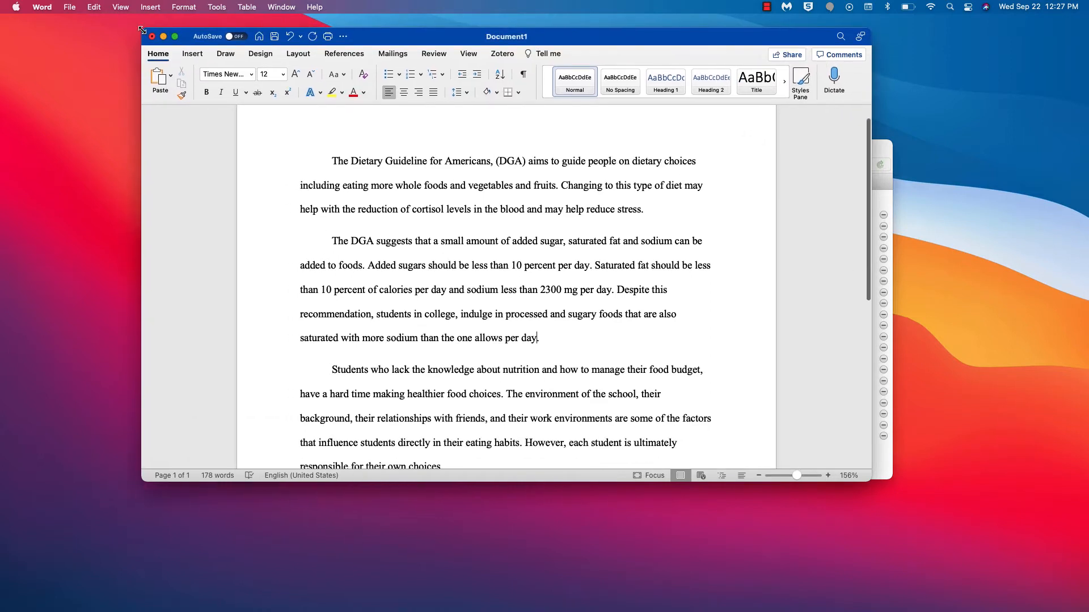
left_click(612, 289)
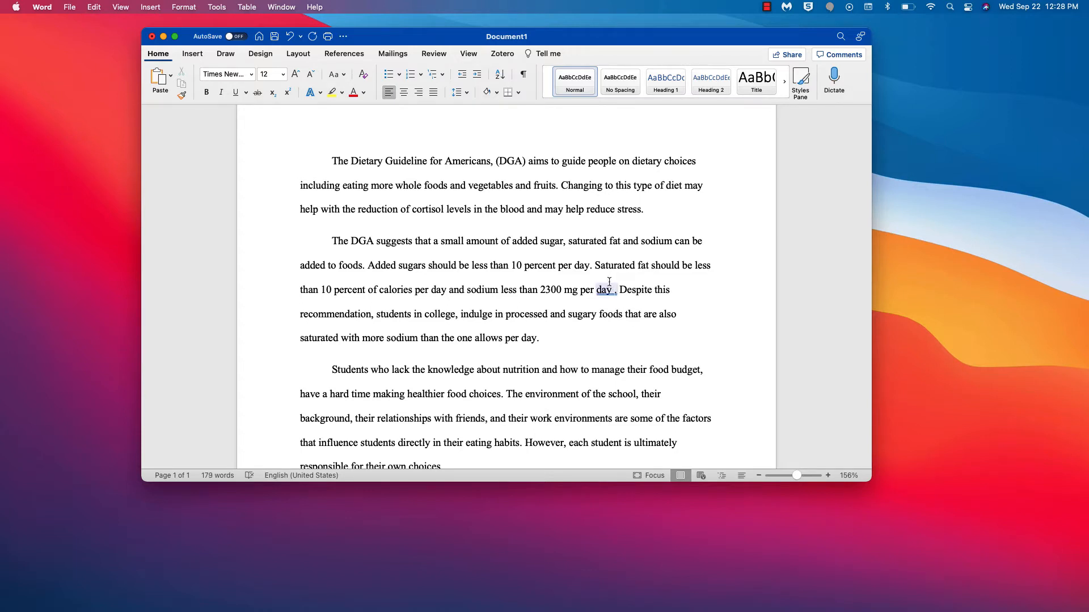
left_click(497, 55)
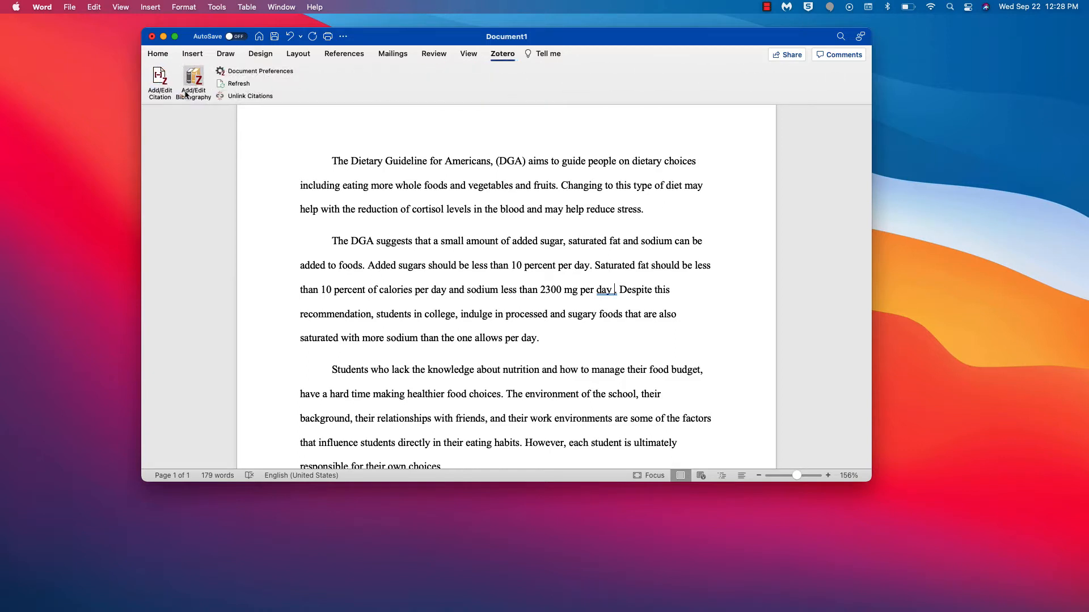
left_click(161, 77)
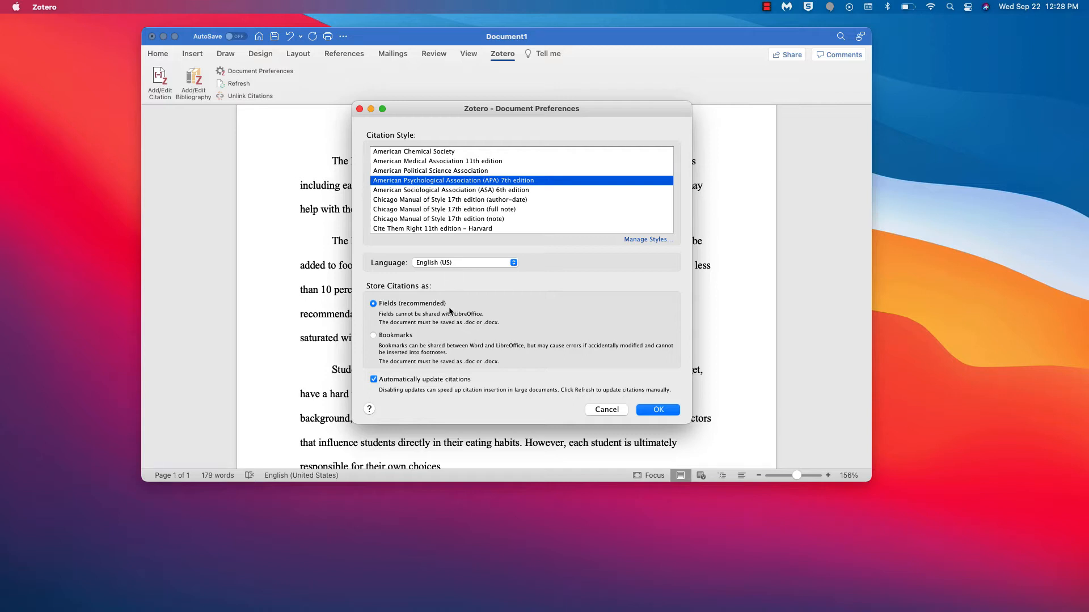
left_click(658, 410)
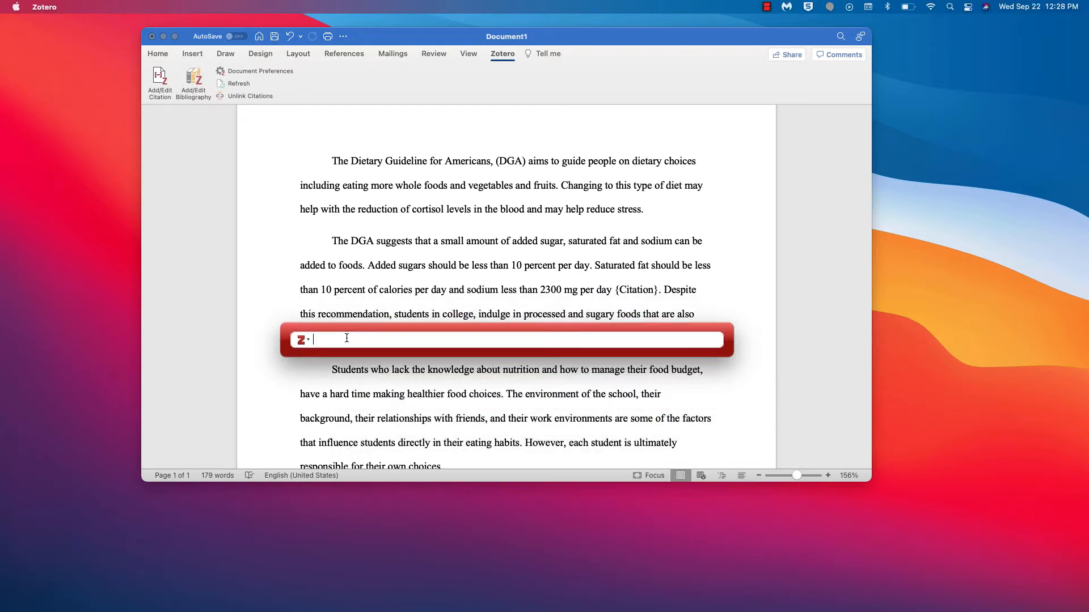
- Look up the author details of the sugar-sweetened beverages article in the Zotero library
left_click(744, 572)
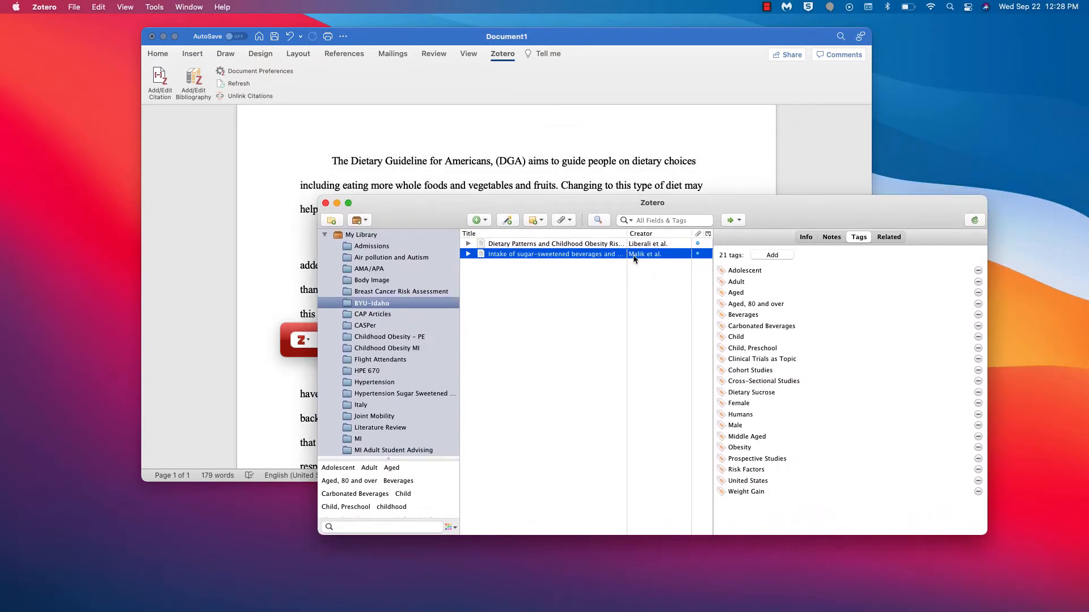
left_click(807, 237)
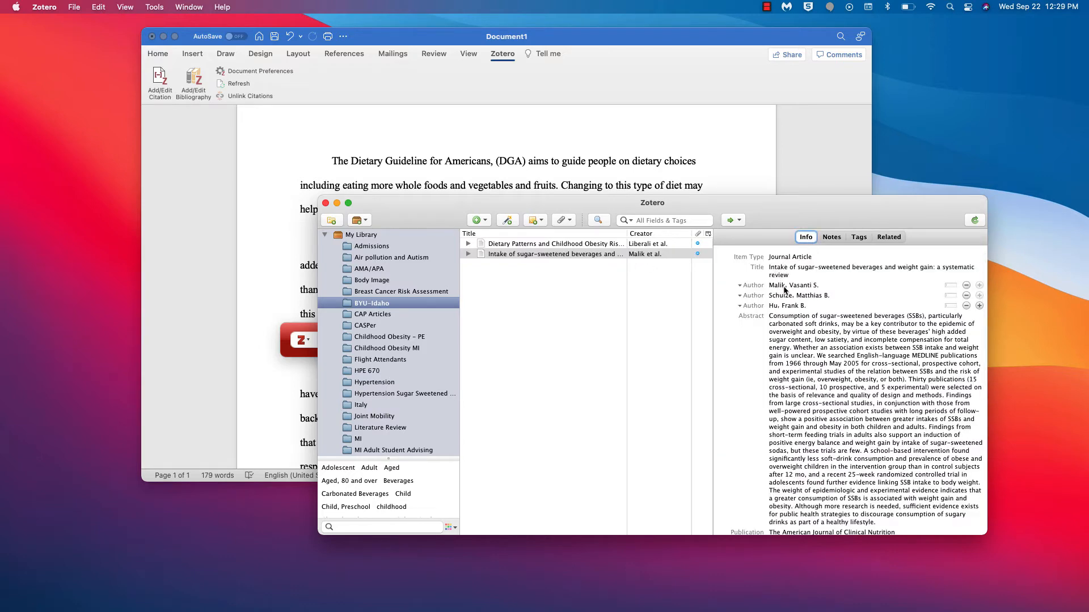
key("super+w")
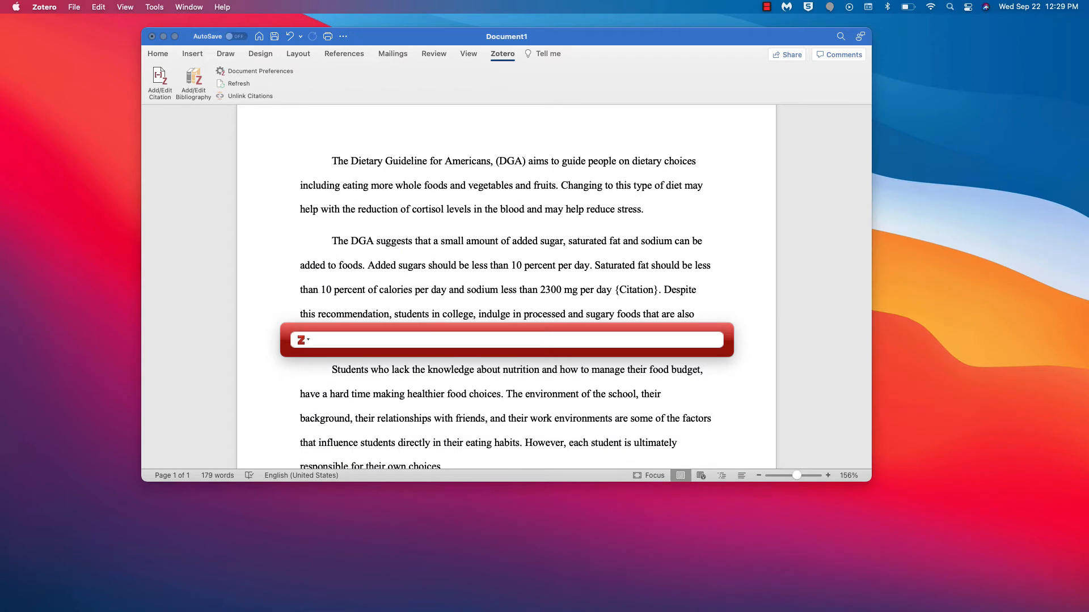
- Search by the first author's surname and cite "Intake of sugar-sweetened beverages and weight gain: a systematic review" after "2300 mg per day"
left_click(360, 341)
type("ma")
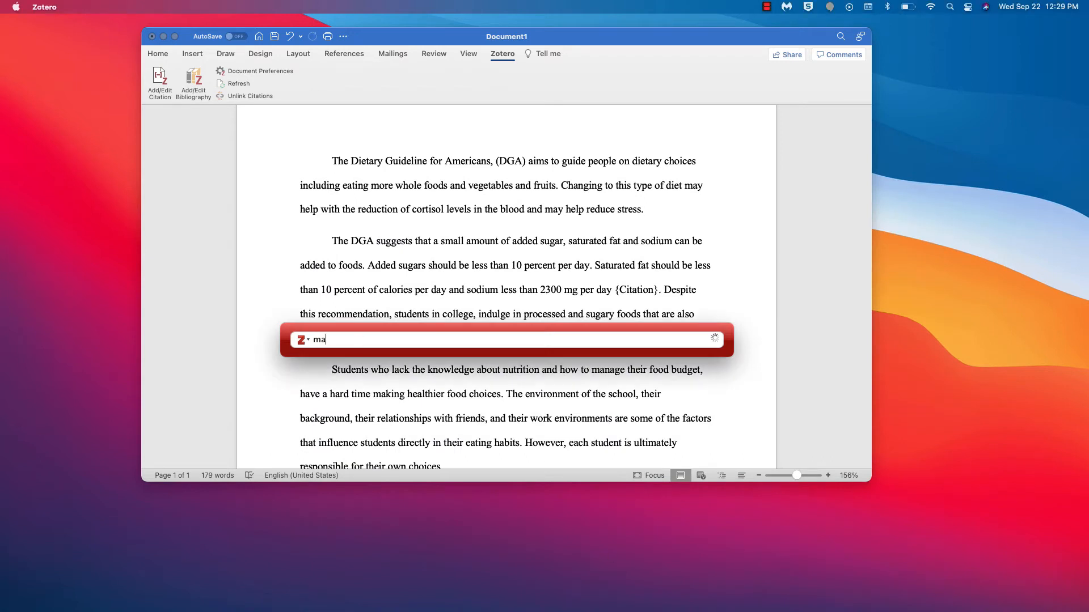
type("lik")
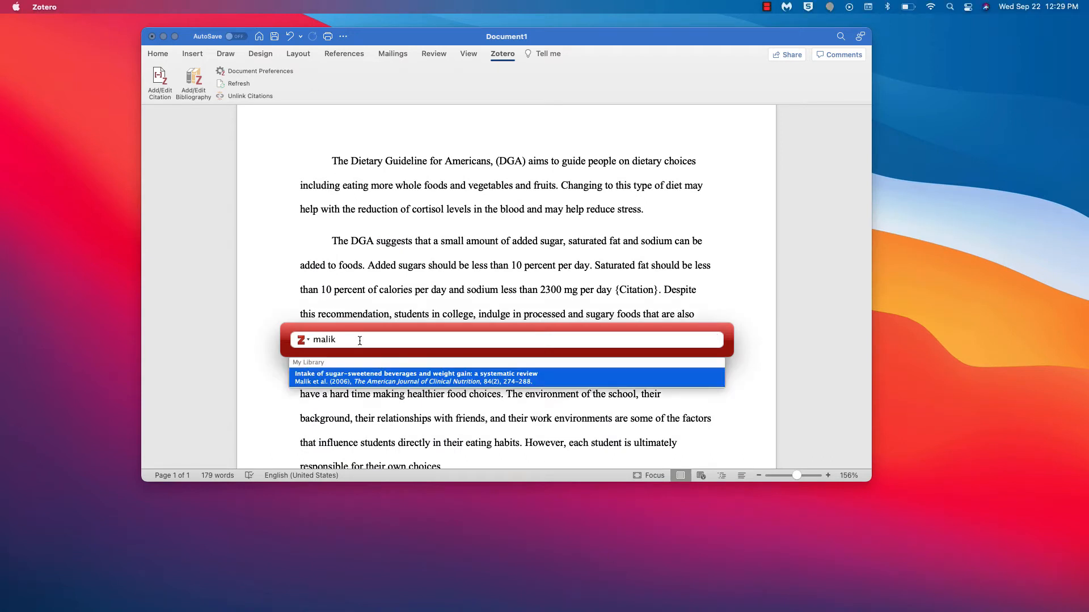
left_click(384, 377)
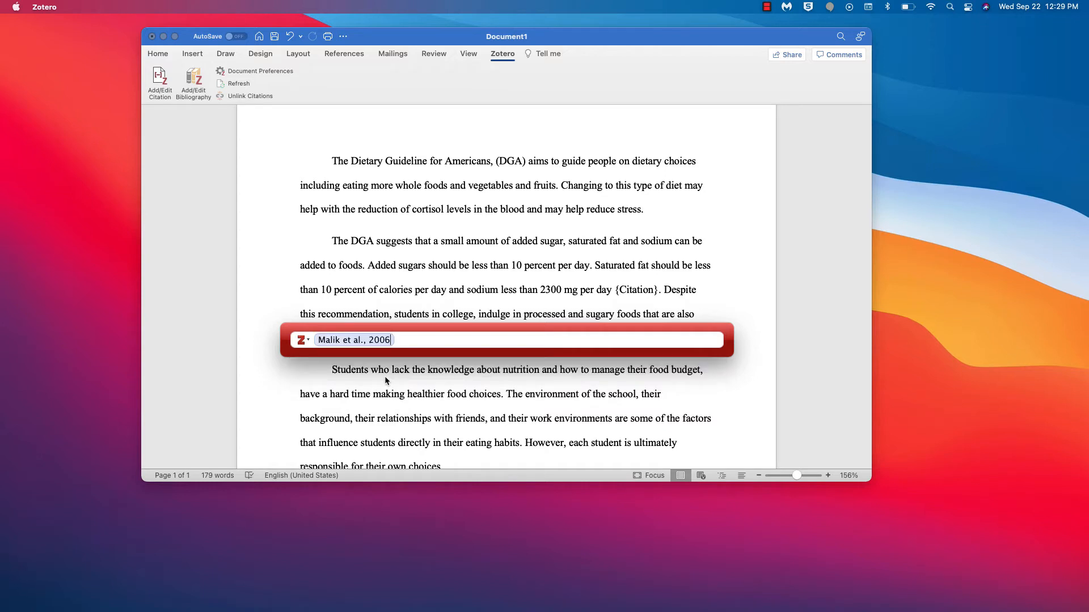
key("Return")
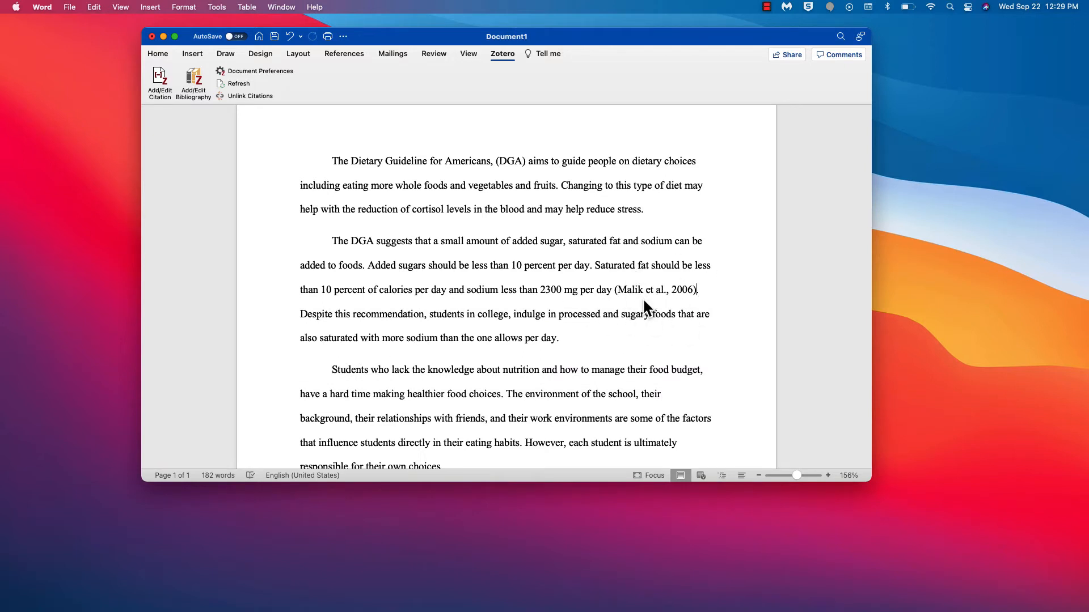
- Search for "dietary" and cite "Dietary Patterns and Childhood Obesity Risk: A Systematic Review" at the end of the last paragraph
scroll(640, 301, "down", 3)
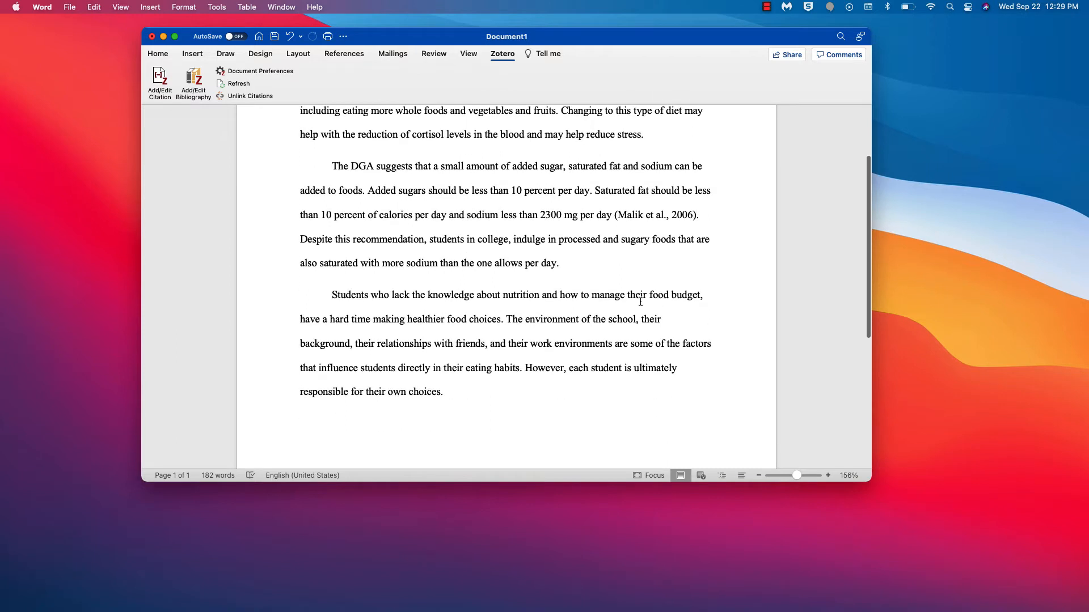
left_click(441, 393)
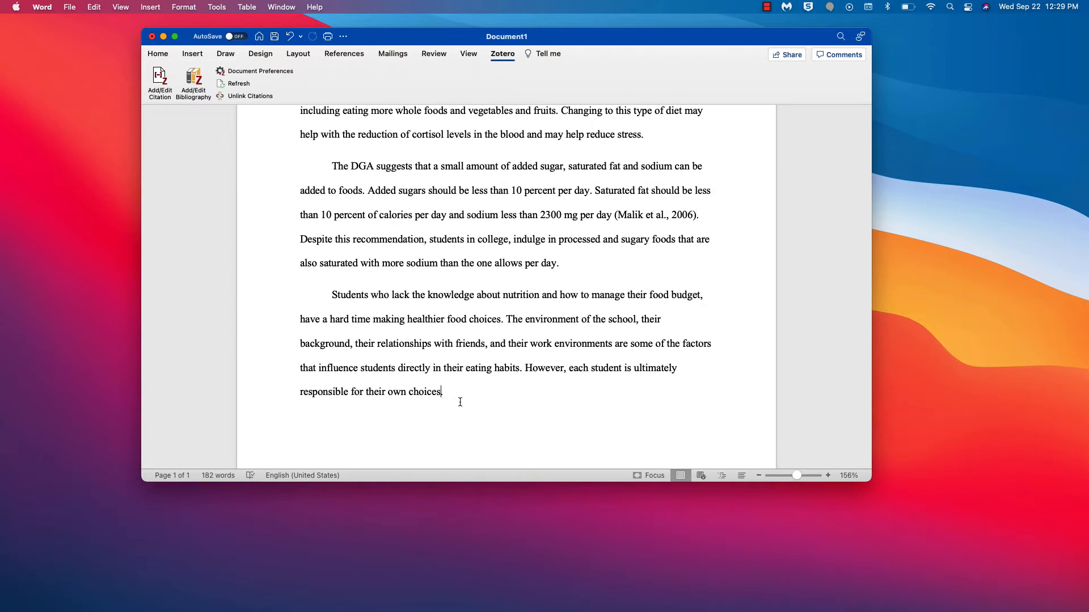
key("Left")
left_click(158, 86)
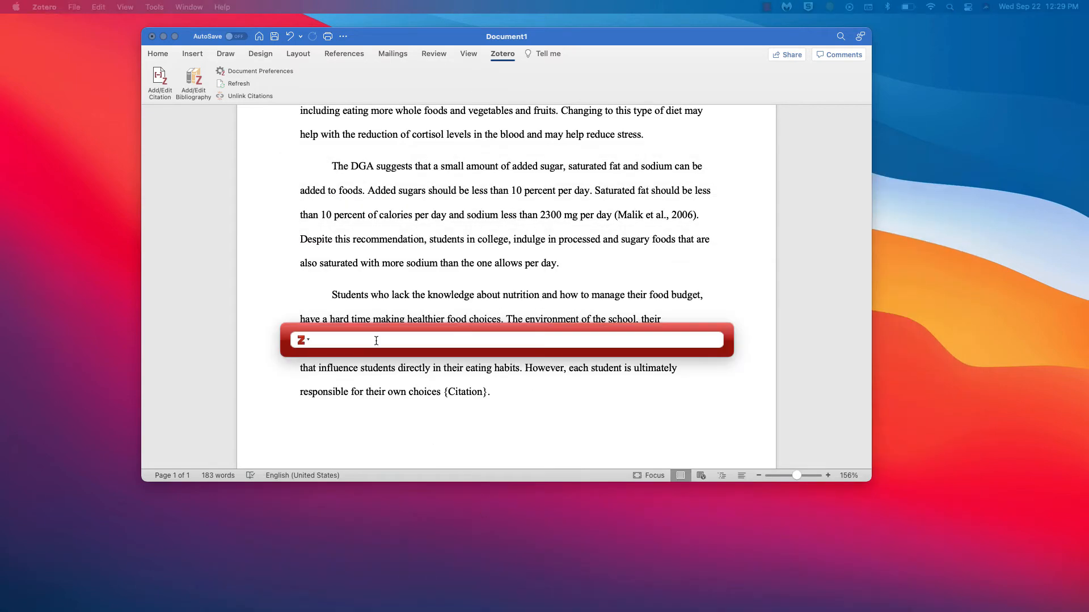
type("dietary")
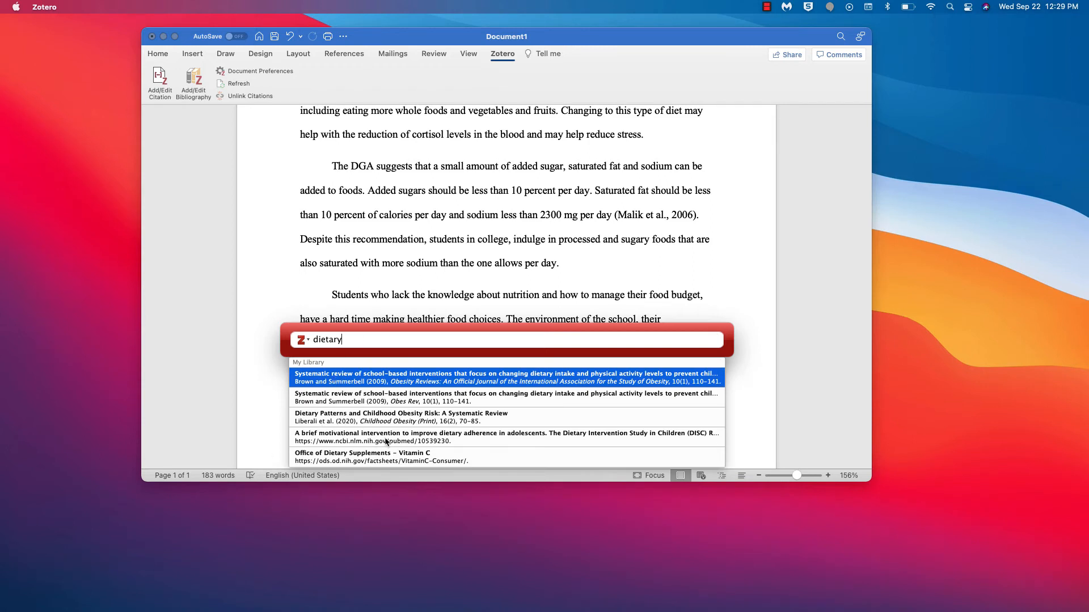
left_click(340, 419)
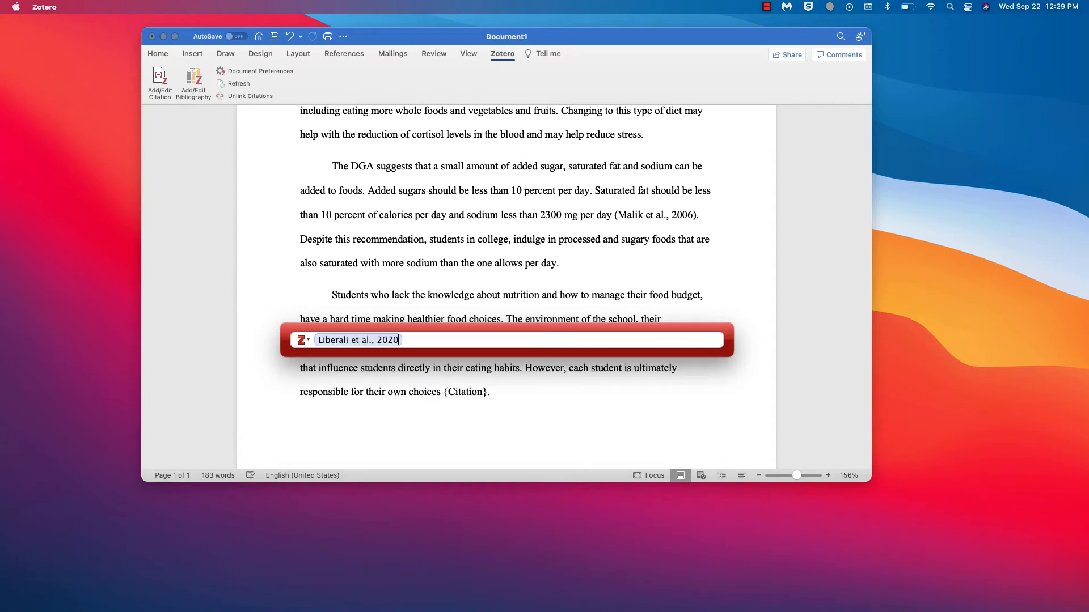
key("Return")
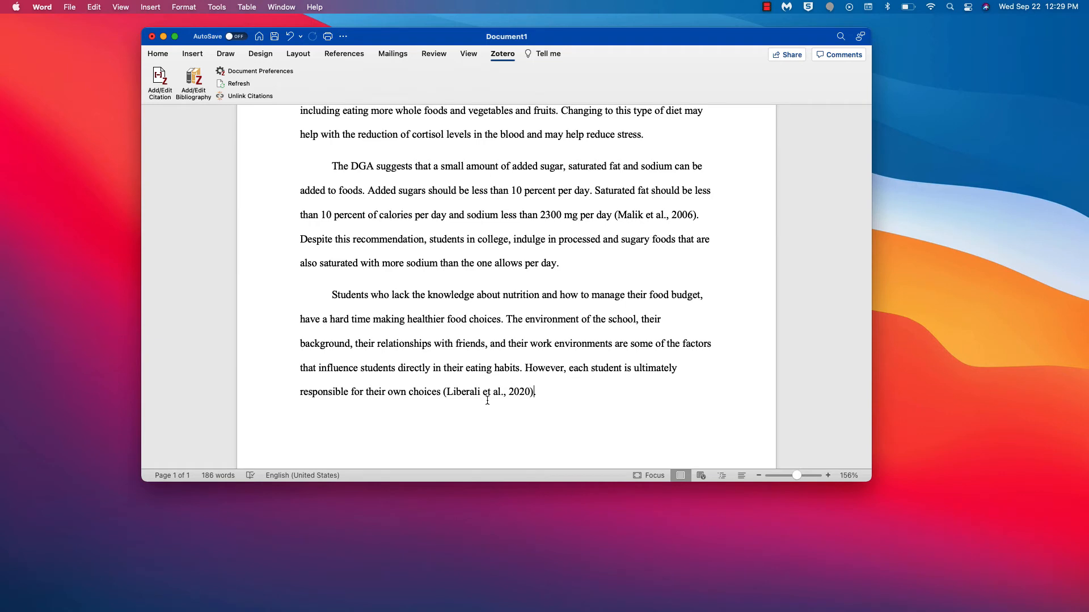
- Cite "Dietary Patterns and Childhood Obesity Risk: A Systematic Review" at the end of the first paragraph, with a space before the citation
scroll(487, 400, "up", 2)
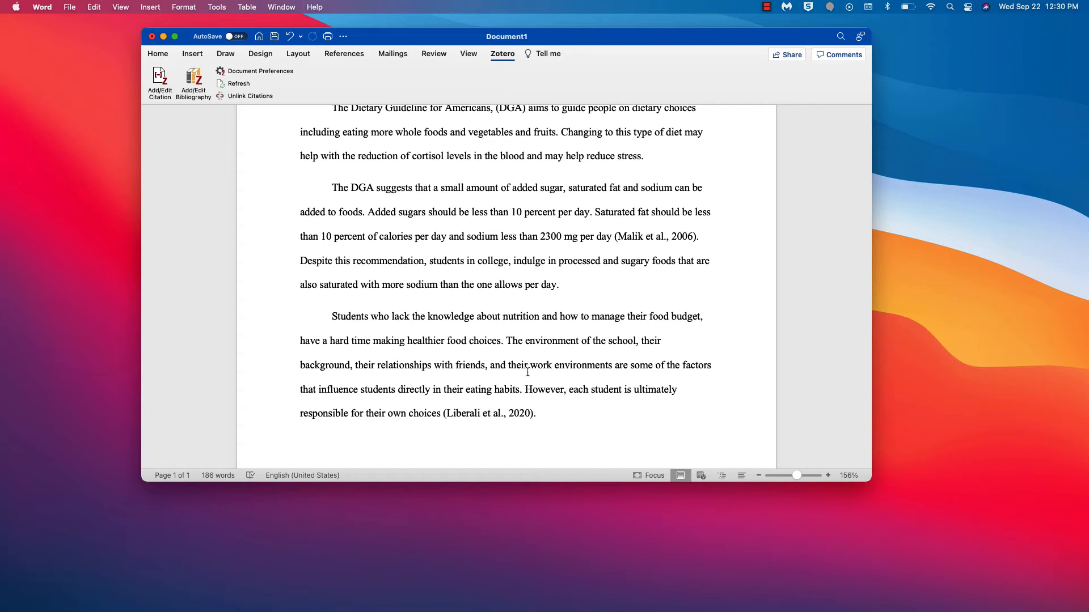
scroll(581, 212, "up", 3)
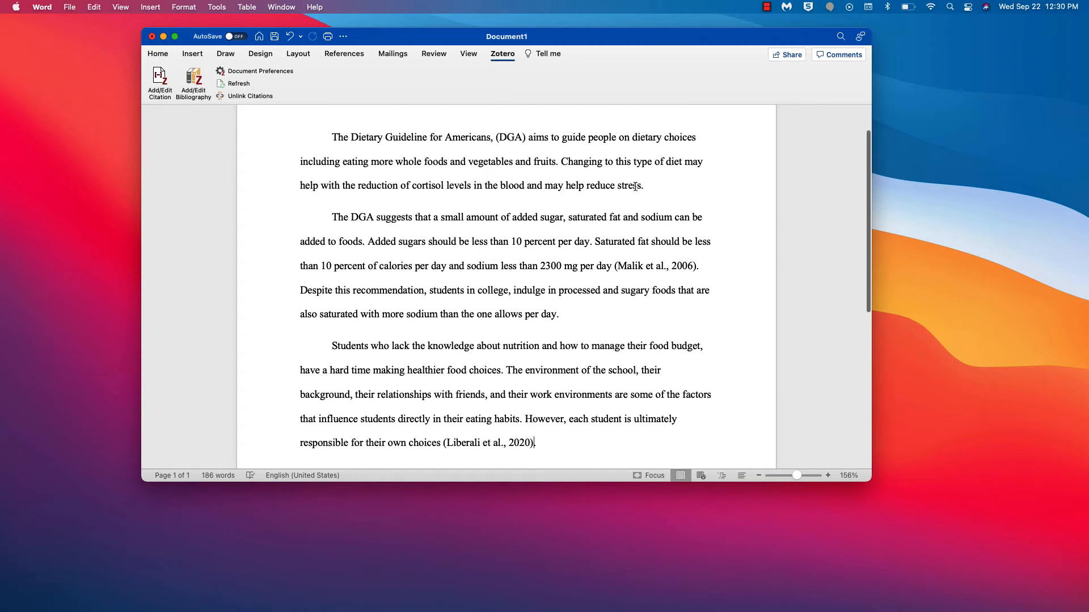
left_click(641, 185)
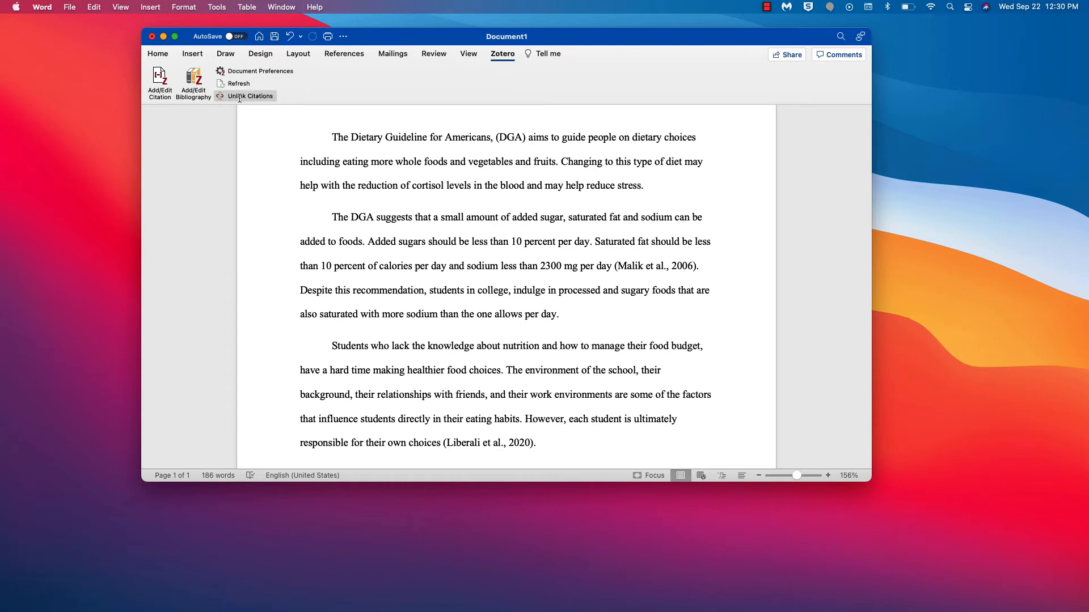
left_click(153, 83)
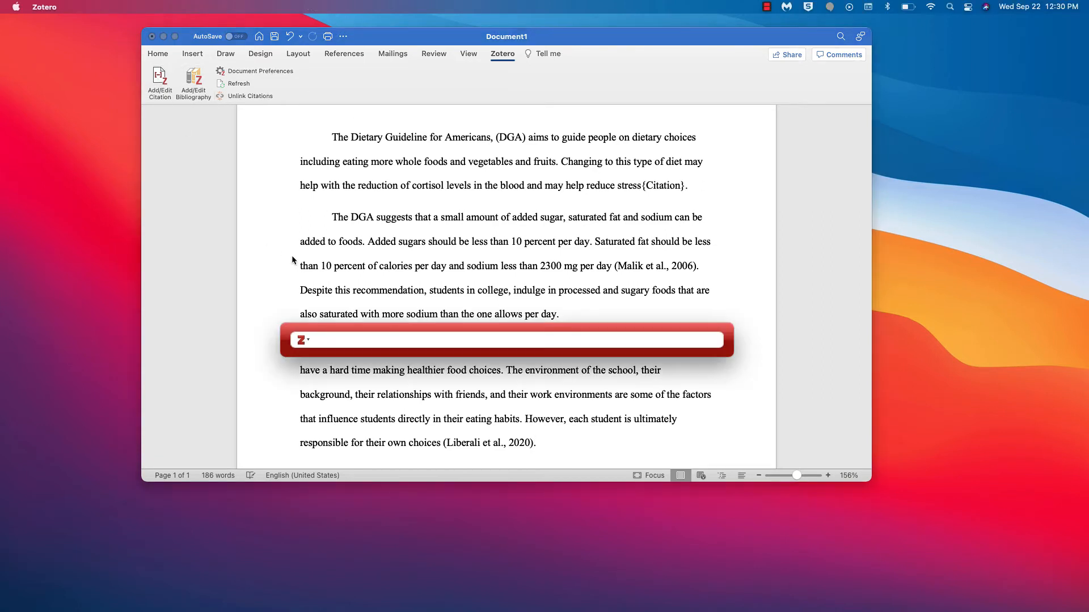
type("dietary")
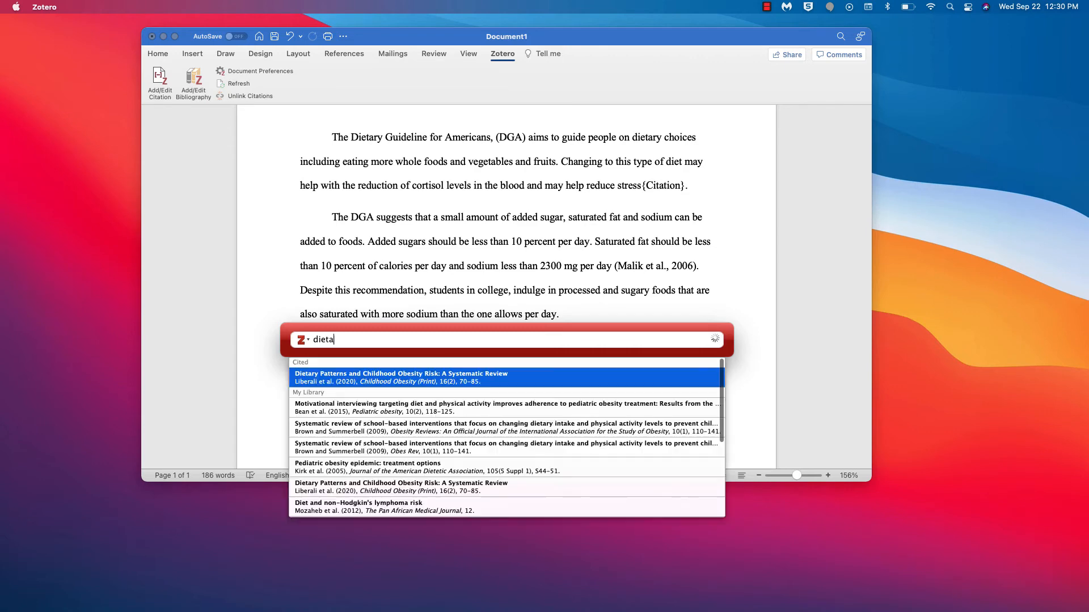
left_click(429, 375)
key("Return")
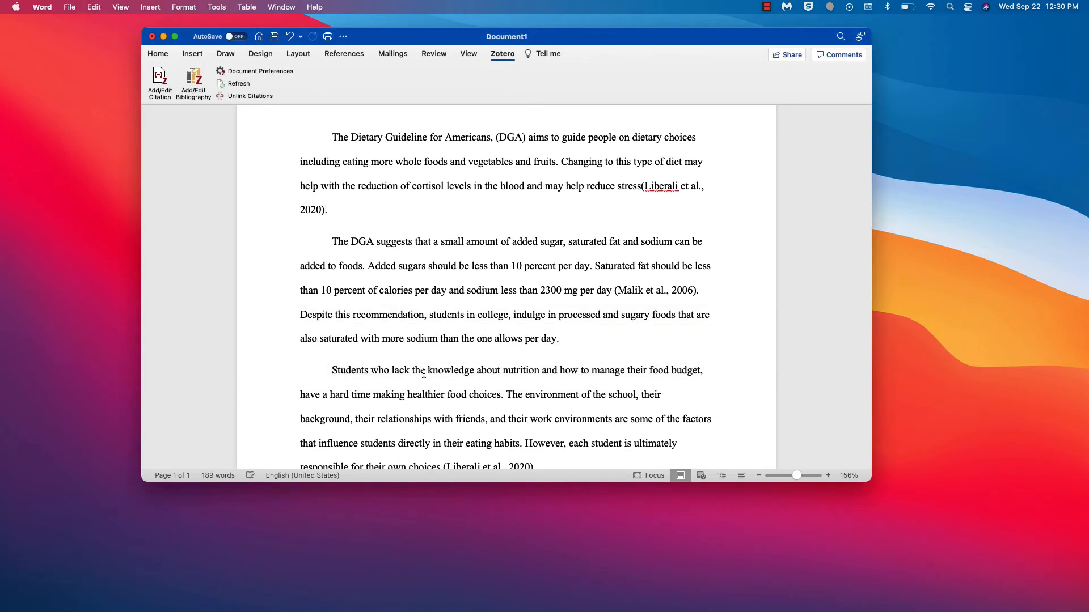
left_click(641, 186)
left_click(638, 214)
- Insert a page break after the body text and add the heading "References" just above the break
scroll(507, 300, "down", 10)
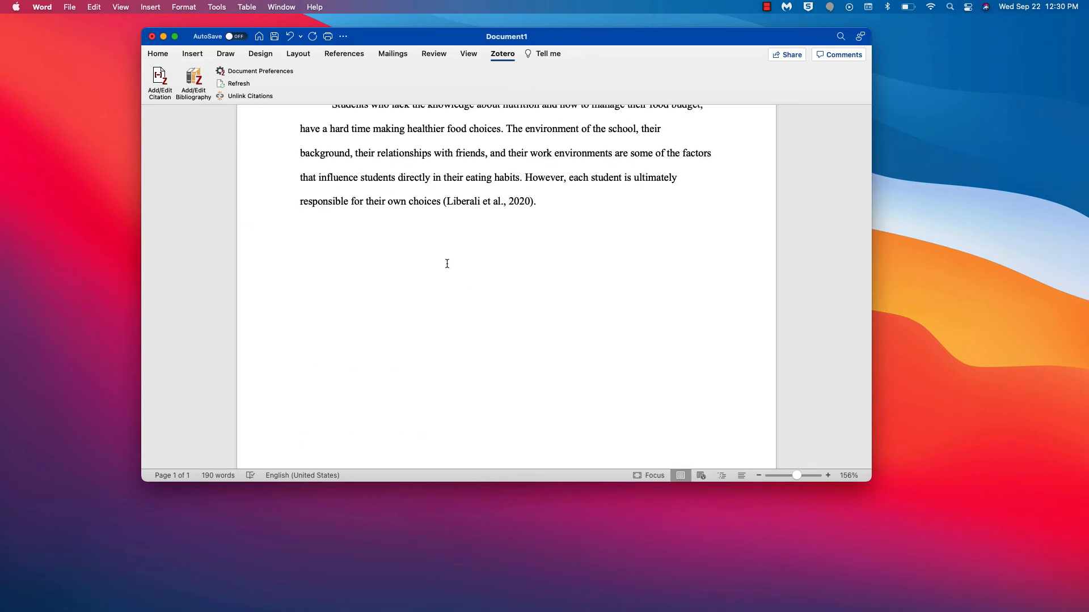
key("super+Return")
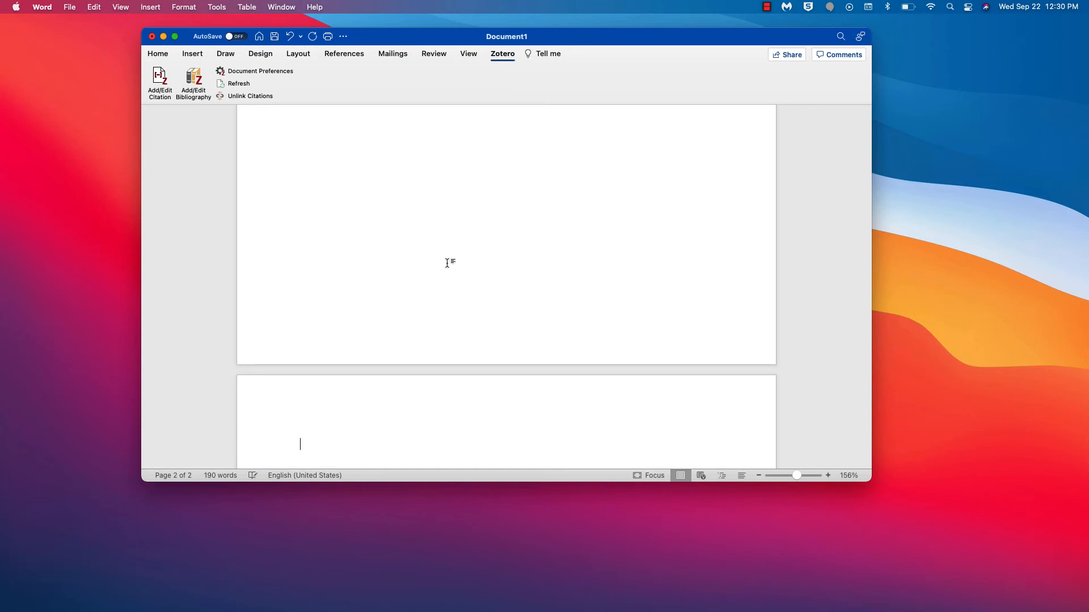
scroll(446, 263, "down", 3)
key("Up")
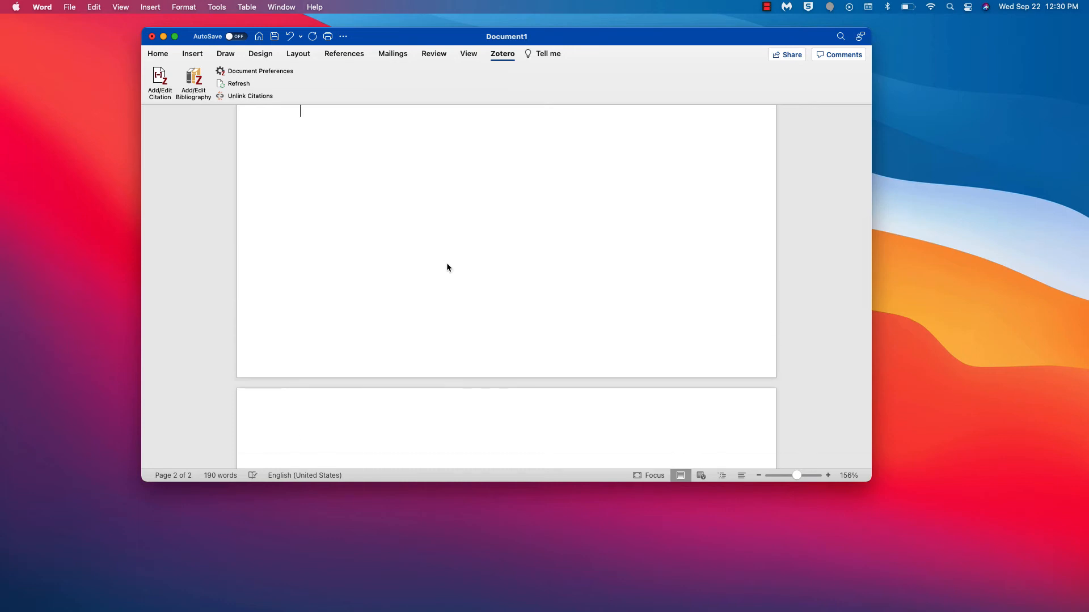
type("Referecnes")
key("BackSpace")
key("BackSpace")
type("nces")
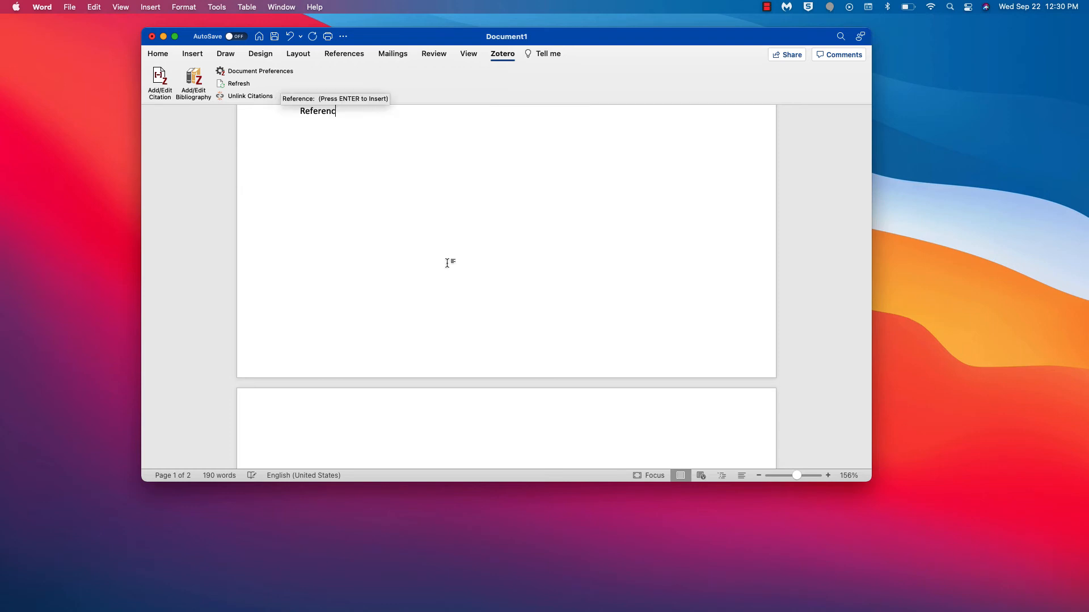
- Generate the Zotero bibliography on a new line below the "References" heading
key("Return")
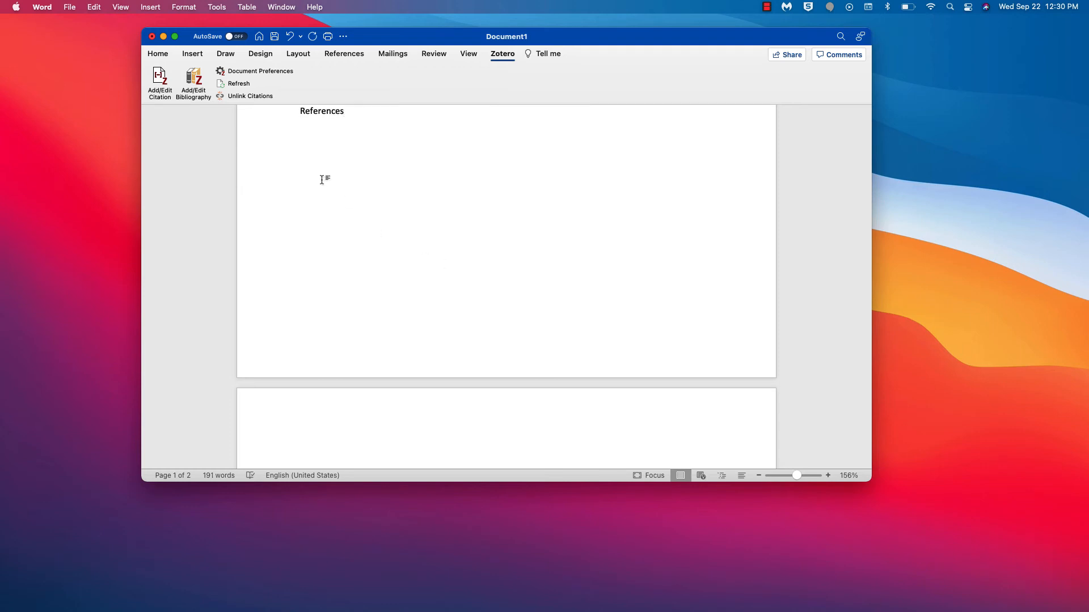
left_click(190, 80)
scroll(486, 274, "up", 3)
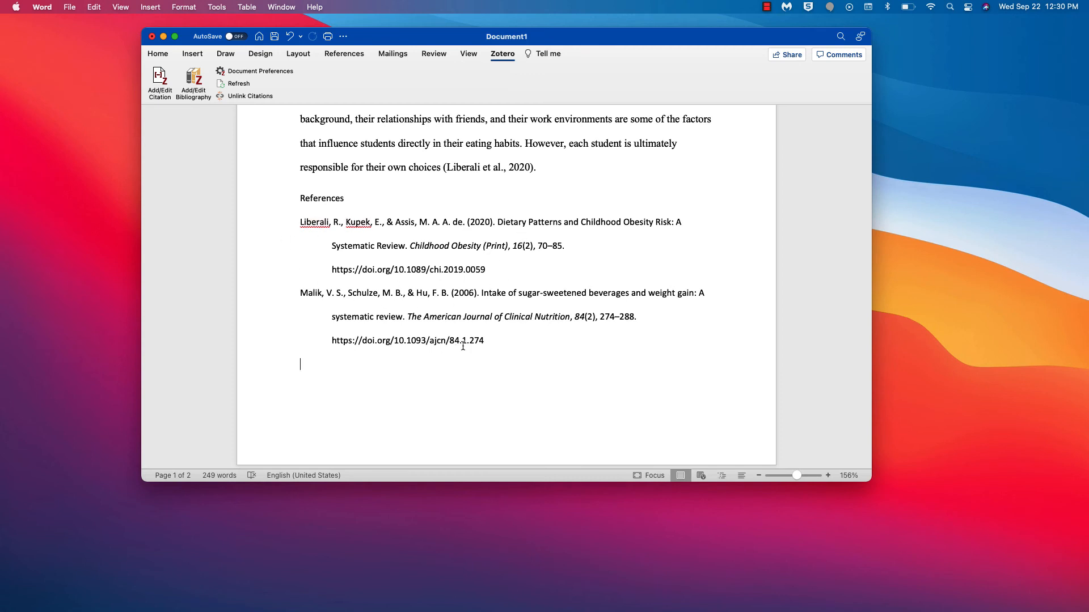
- Search for "dietary" and cite the 2009 Obesity Reviews article "Systematic review of school-based interventions…" before the second paragraph's final period, with a space before the citation
scroll(462, 346, "up", 6)
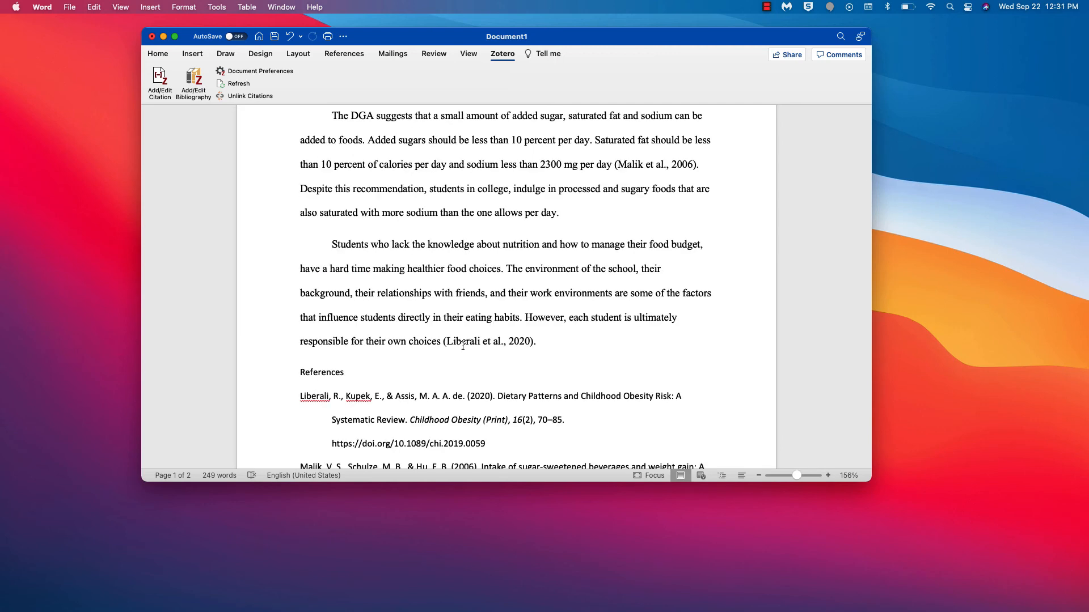
scroll(553, 285, "up", 3)
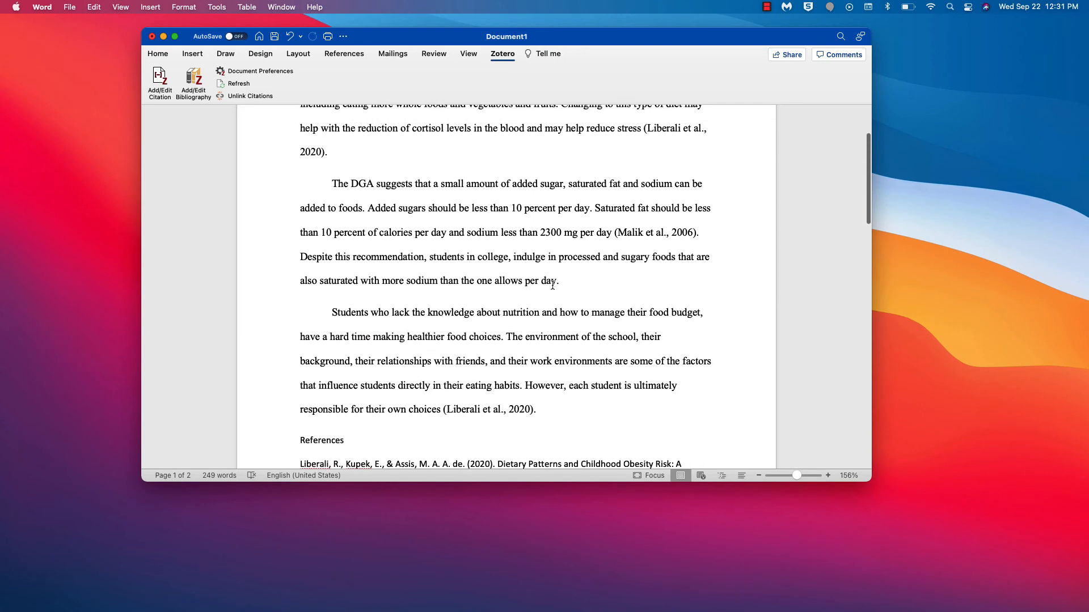
scroll(562, 295, "up", 1)
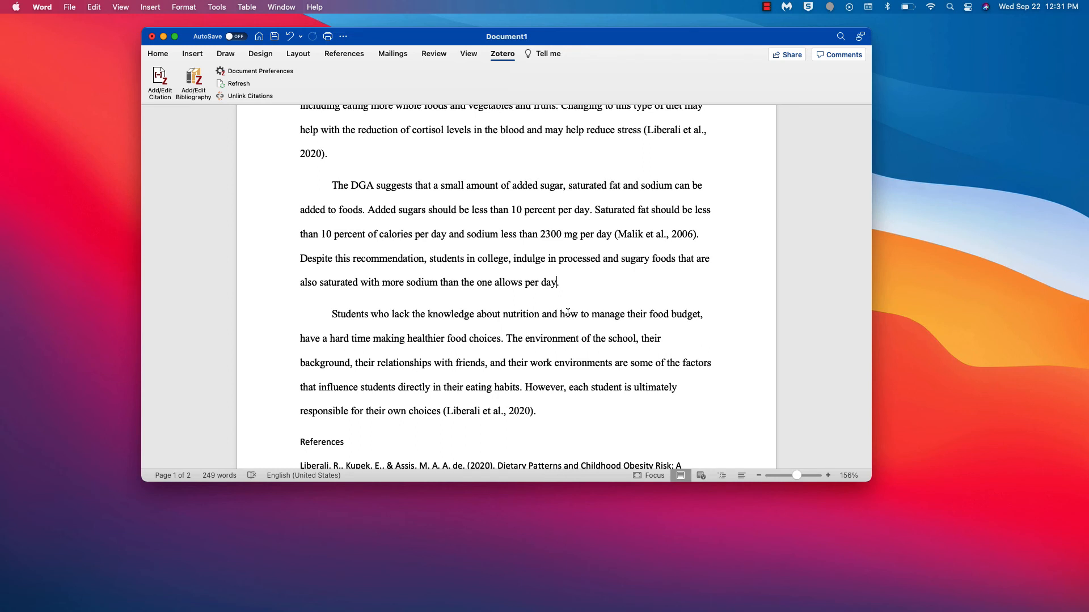
type("(")
left_click(160, 80)
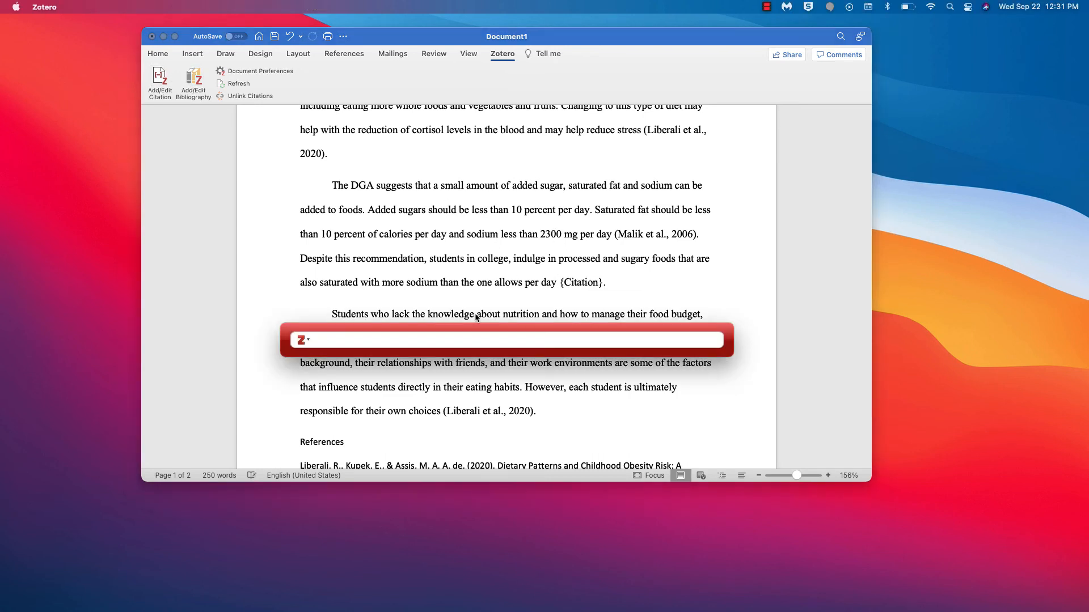
type("dietary")
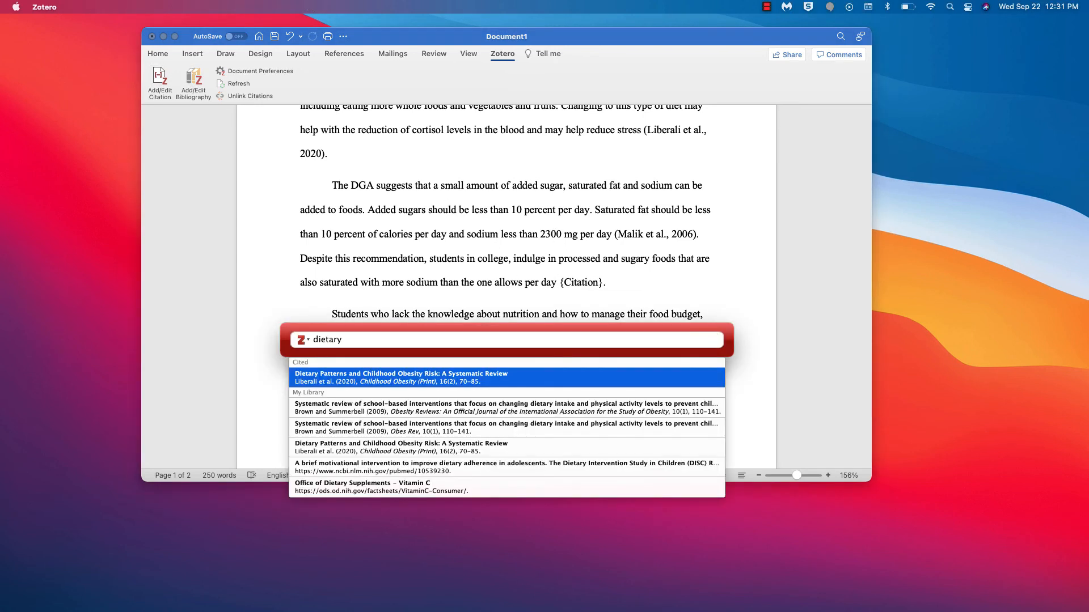
left_click(379, 411)
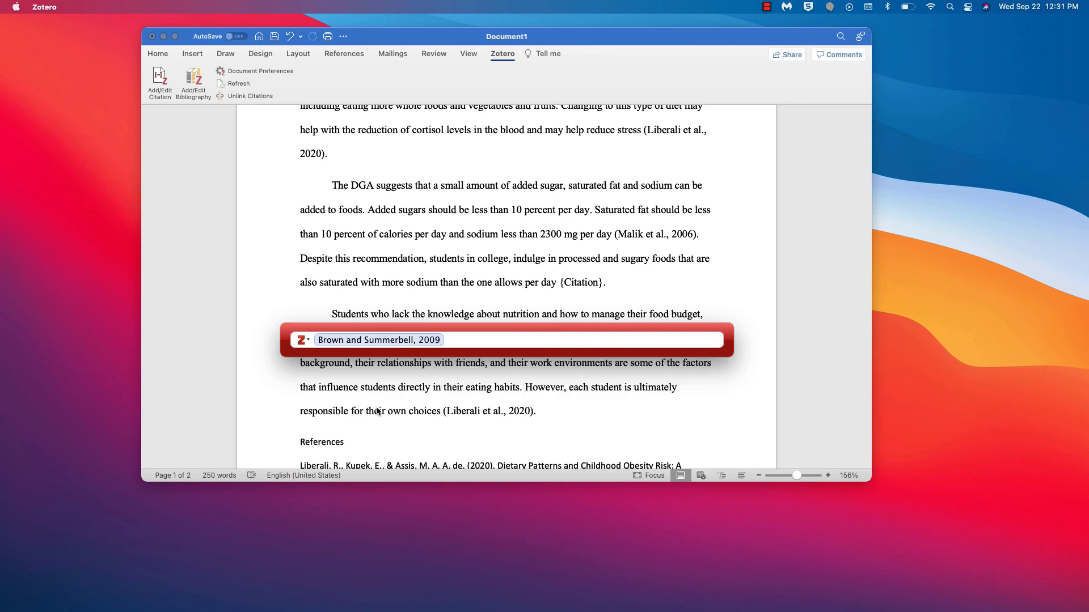
key("Return")
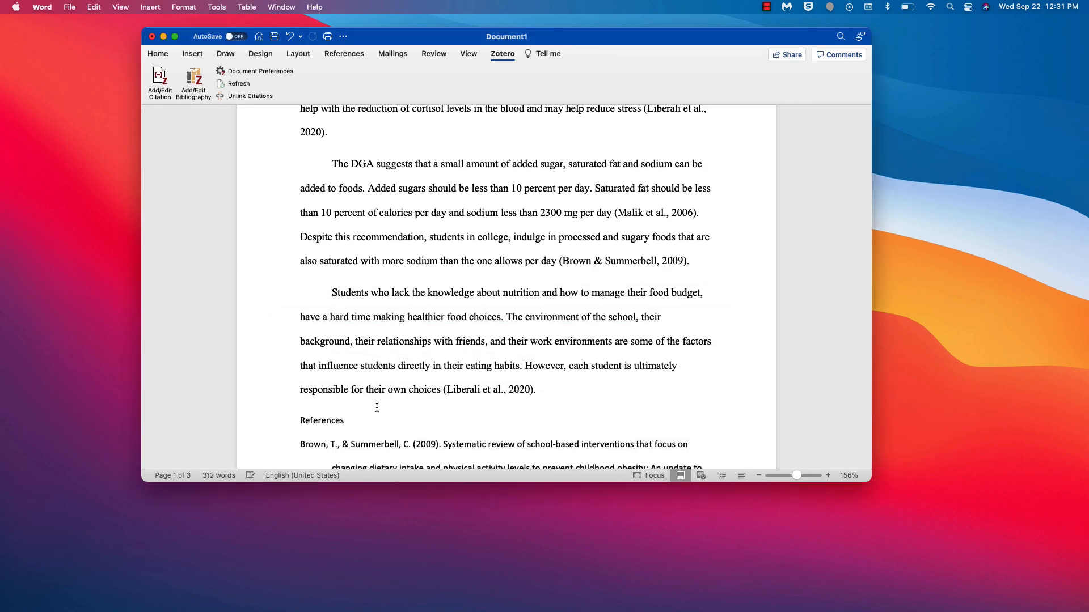
- Check the entries under the "References" heading and refresh the document's Zotero citations and bibliography
scroll(409, 328, "down", 5)
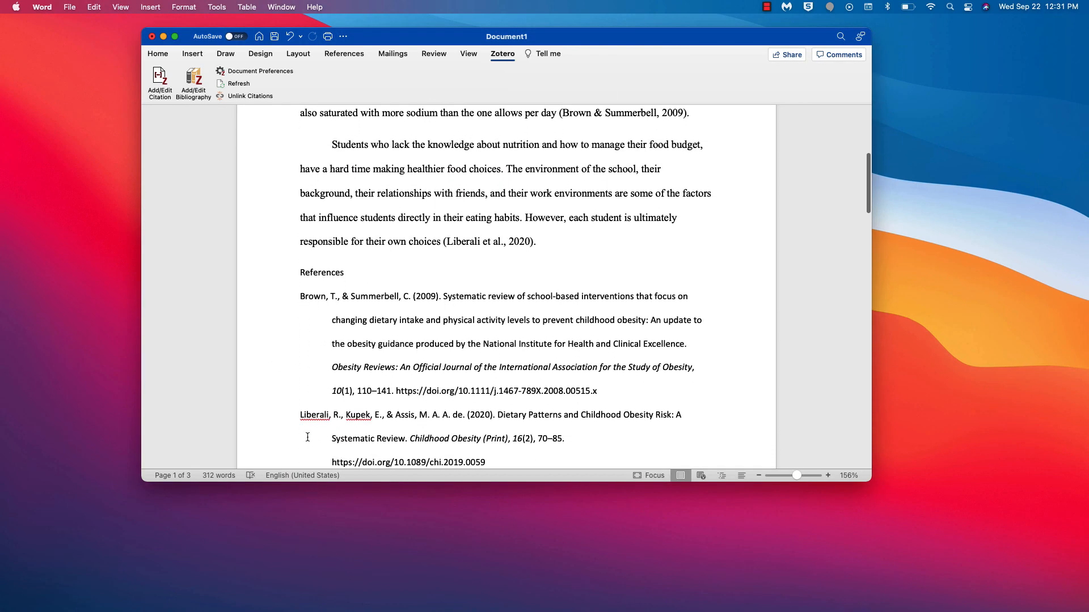
scroll(383, 293, "down", 2)
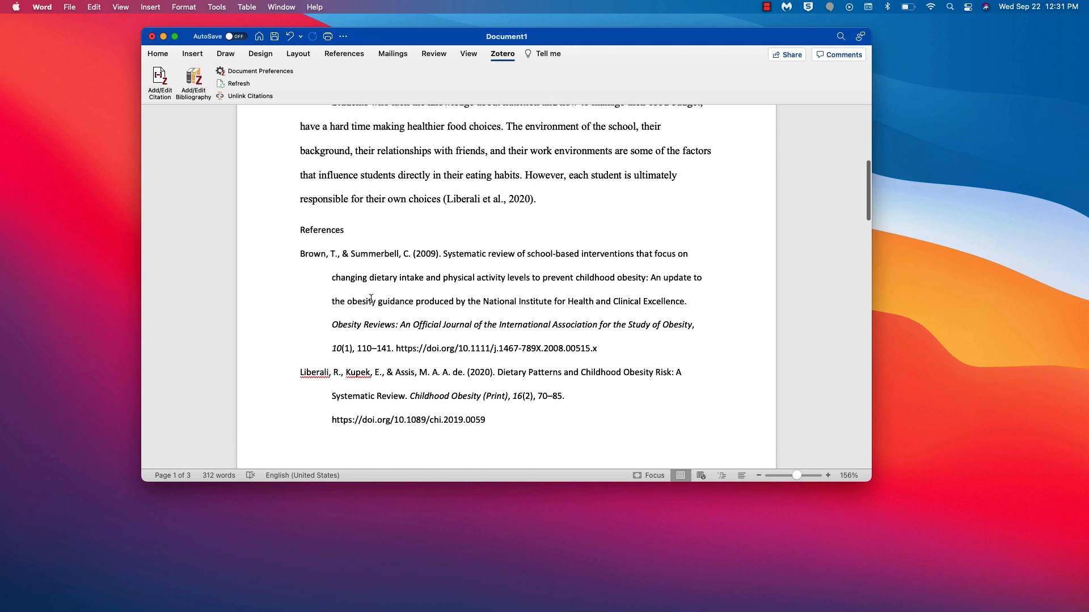
scroll(383, 307, "down", 3)
scroll(383, 307, "down", 5)
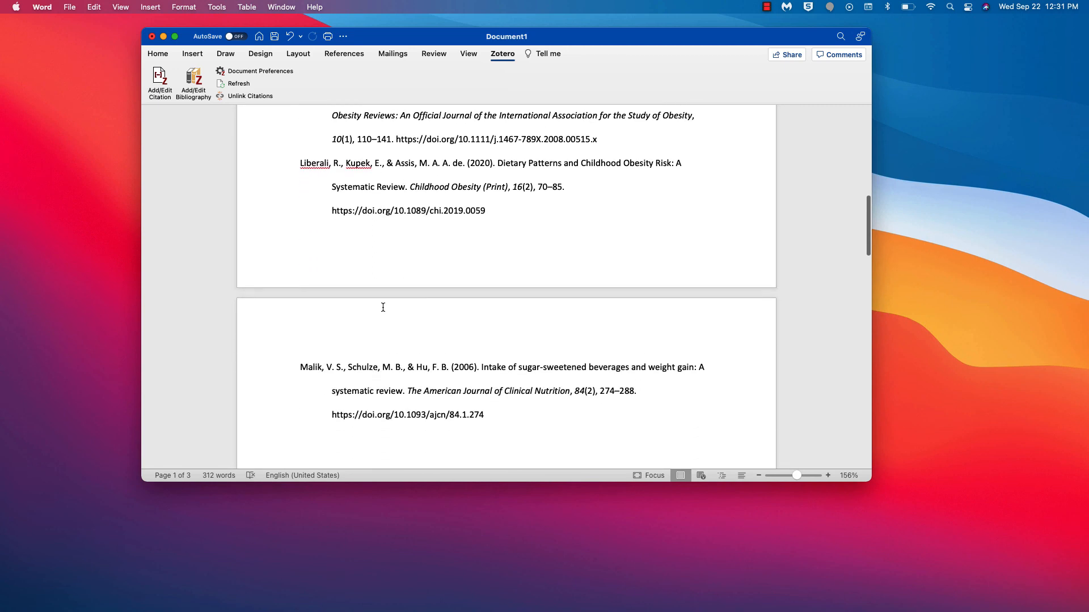
scroll(382, 306, "up", 8)
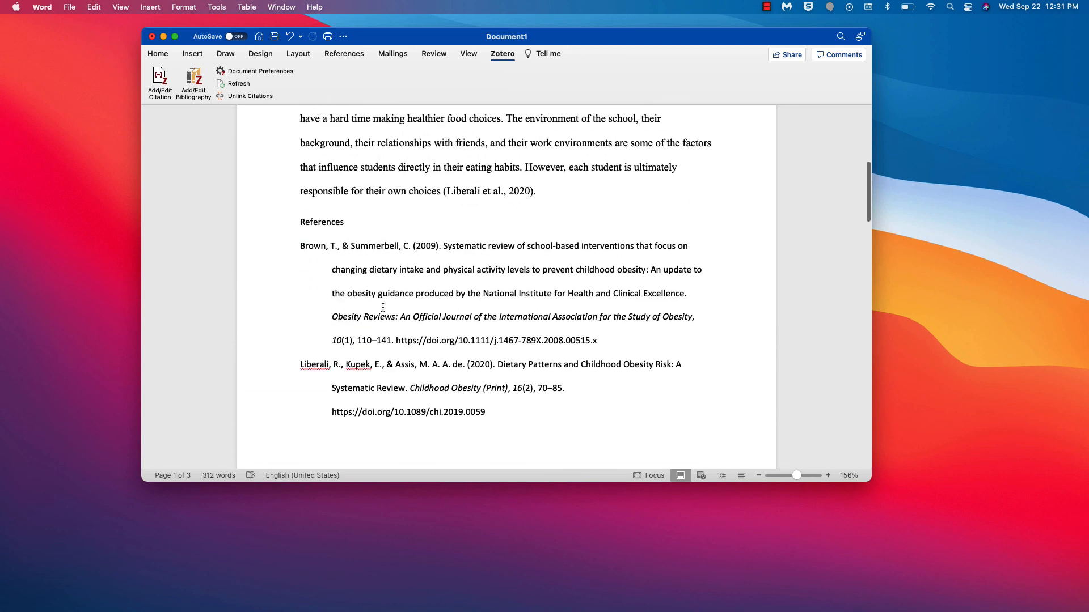
left_click(233, 84)
scroll(408, 289, "up", 2)
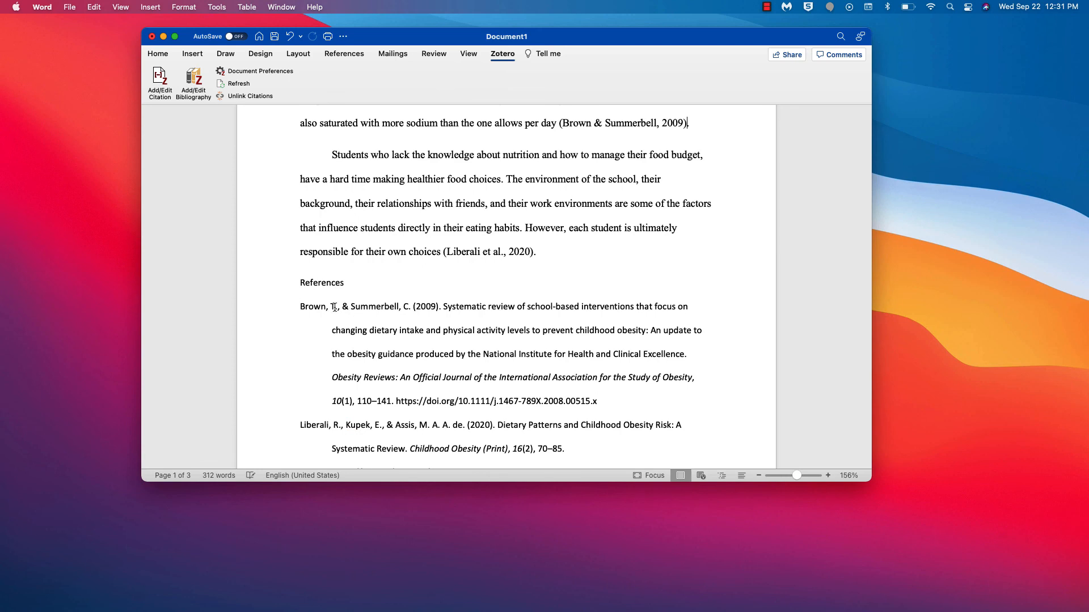
scroll(396, 317, "up", 8)
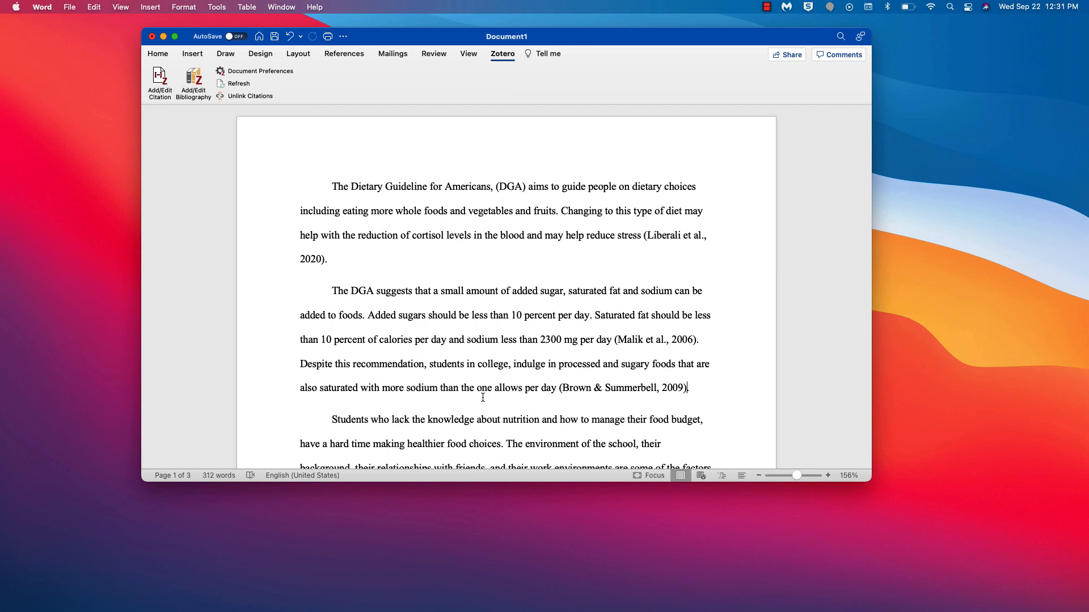
key("super+shift+5")
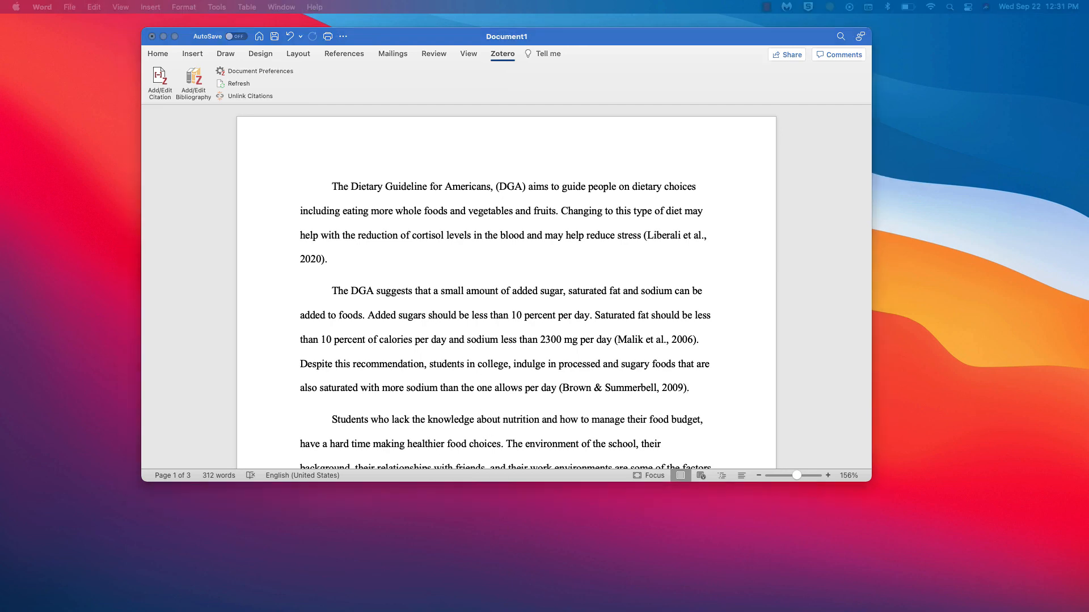